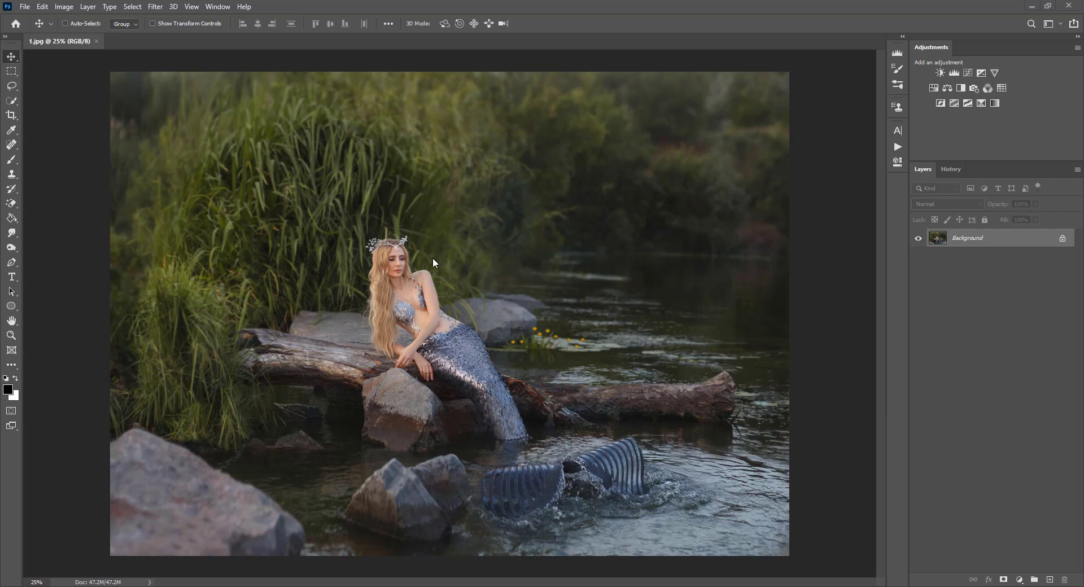
Step: Open the mermaid river photo in the Camera Raw Filter from the Filter menu
left_click(160, 10)
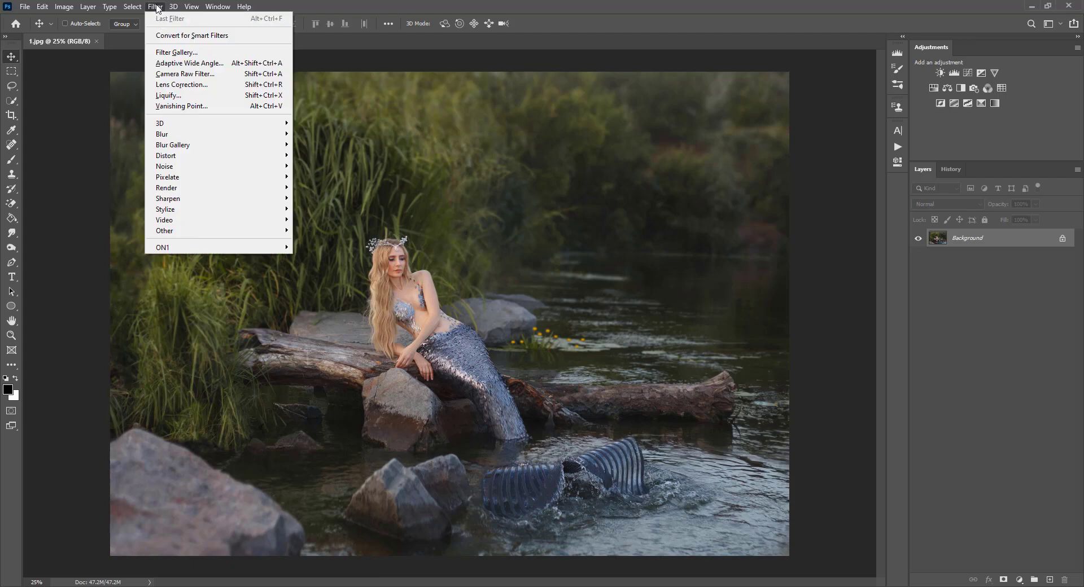
left_click(183, 74)
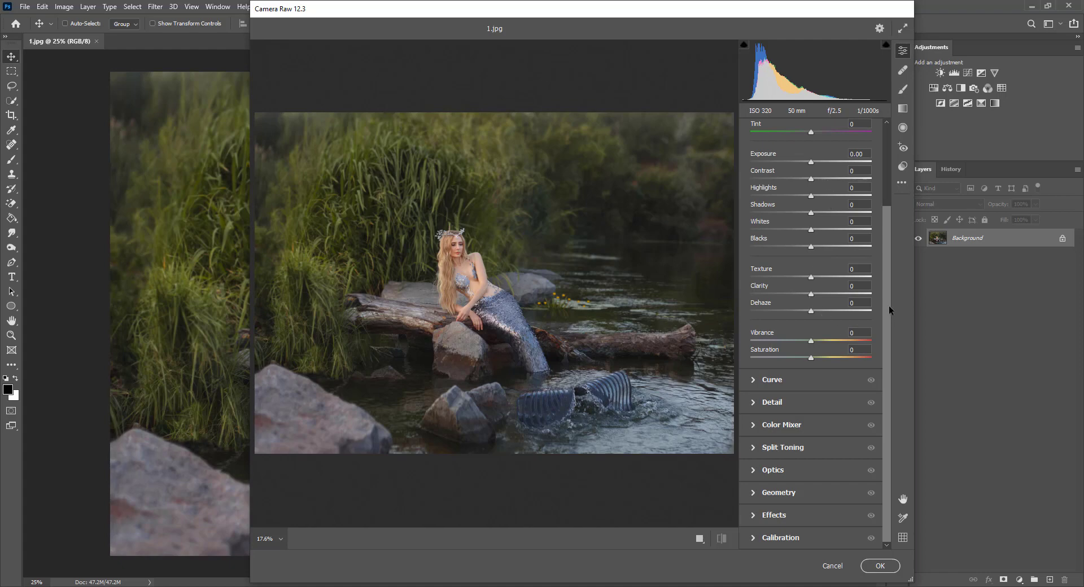
Step: Show Camera Raw presets and expand the Dark & Moody – Summerana collection down to its Base looks
mouse_move(889, 306)
left_mouse_down()
mouse_move(884, 242)
mouse_move(872, 313)
left_mouse_up()
left_click(904, 166)
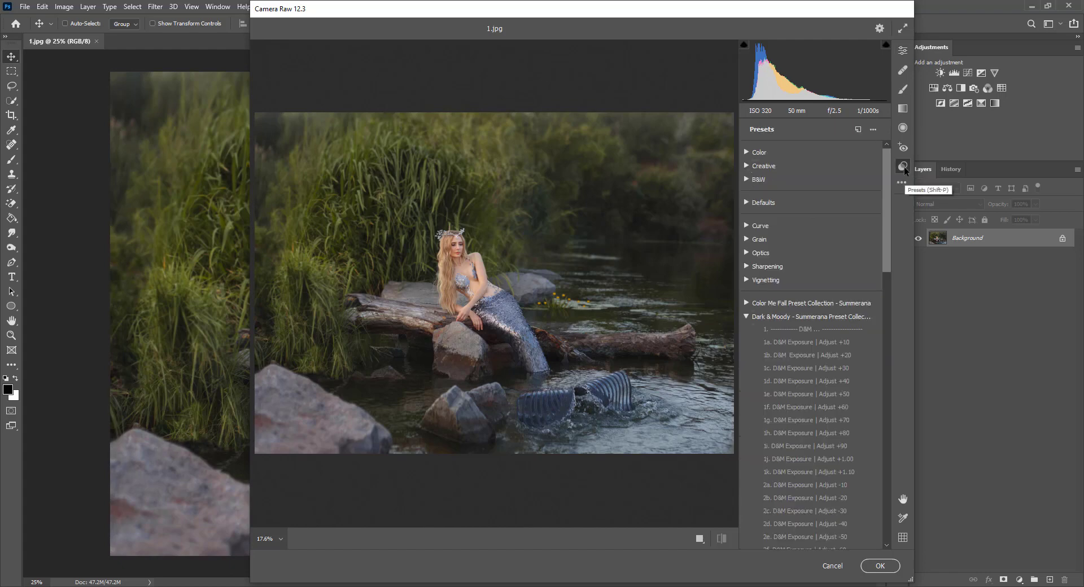
left_click(746, 316)
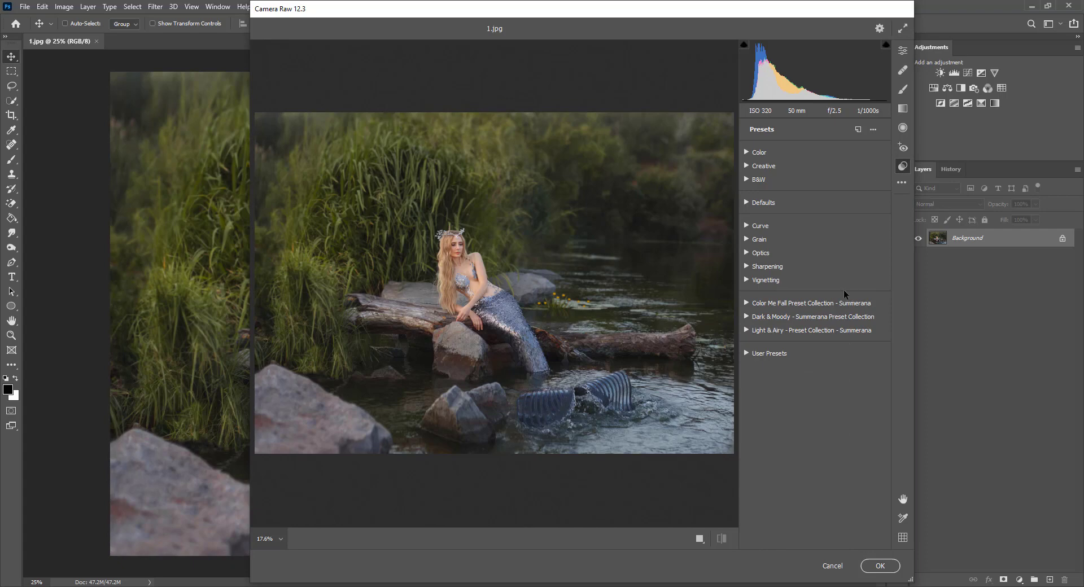
left_click(746, 316)
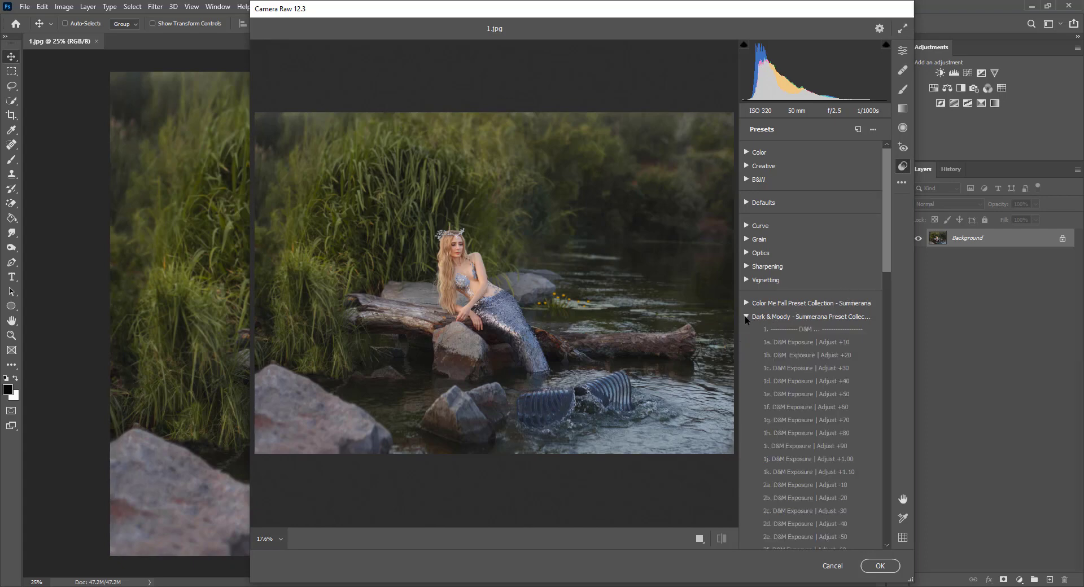
left_click_drag(888, 193, 883, 246)
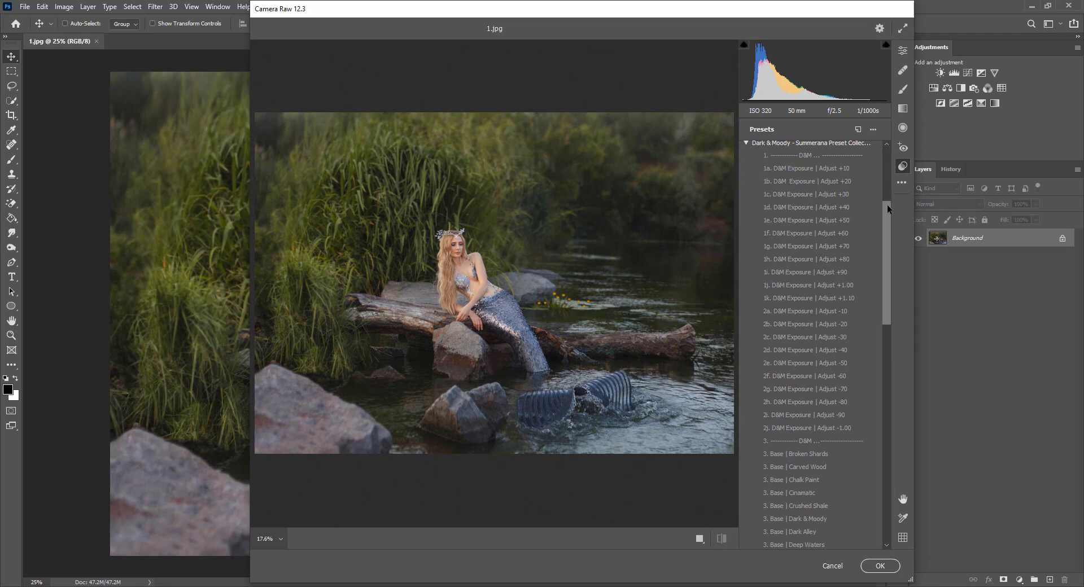
left_click_drag(887, 205, 875, 295)
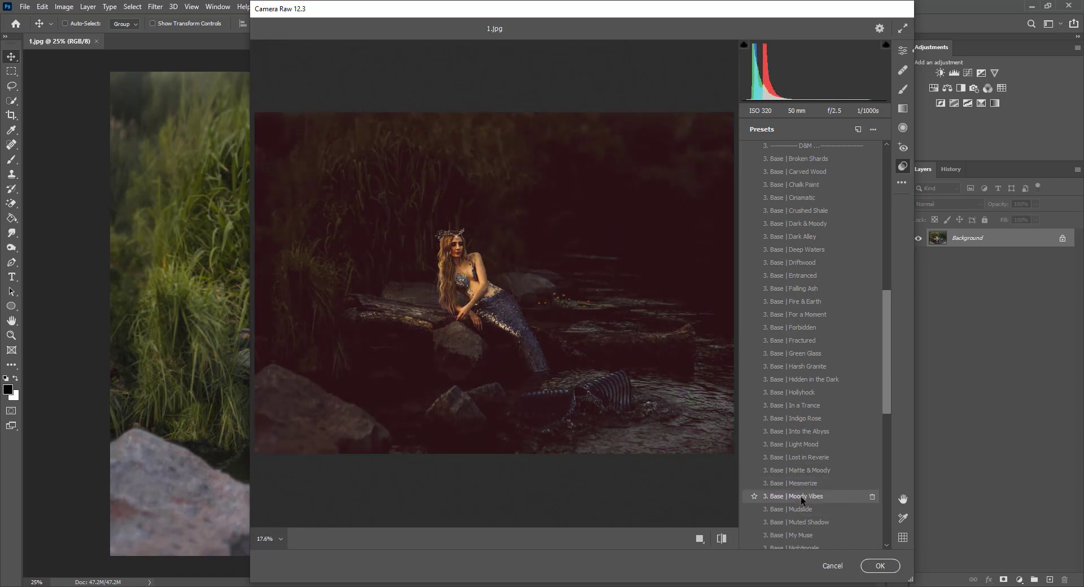
Step: Try the Mudslide preset, then apply 1d. D&M Exposure | Adjust +40
left_click(772, 508)
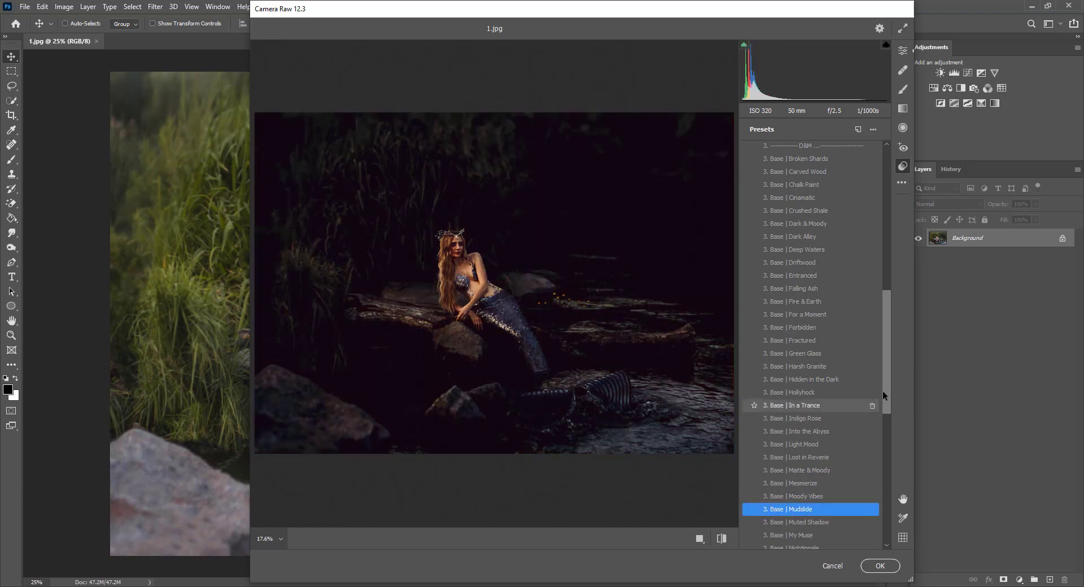
left_click_drag(888, 385, 896, 290)
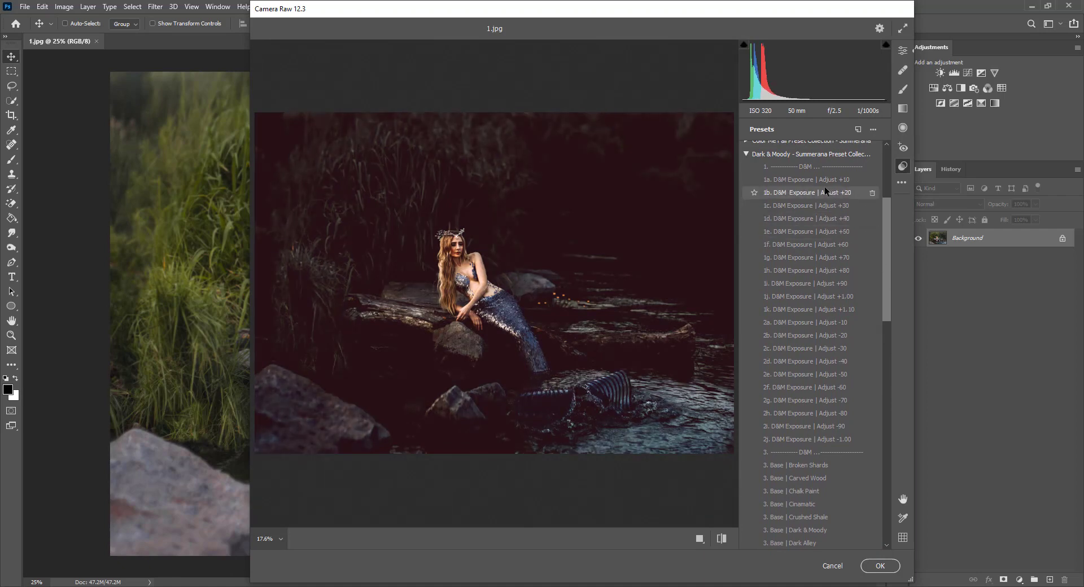
left_click(808, 222)
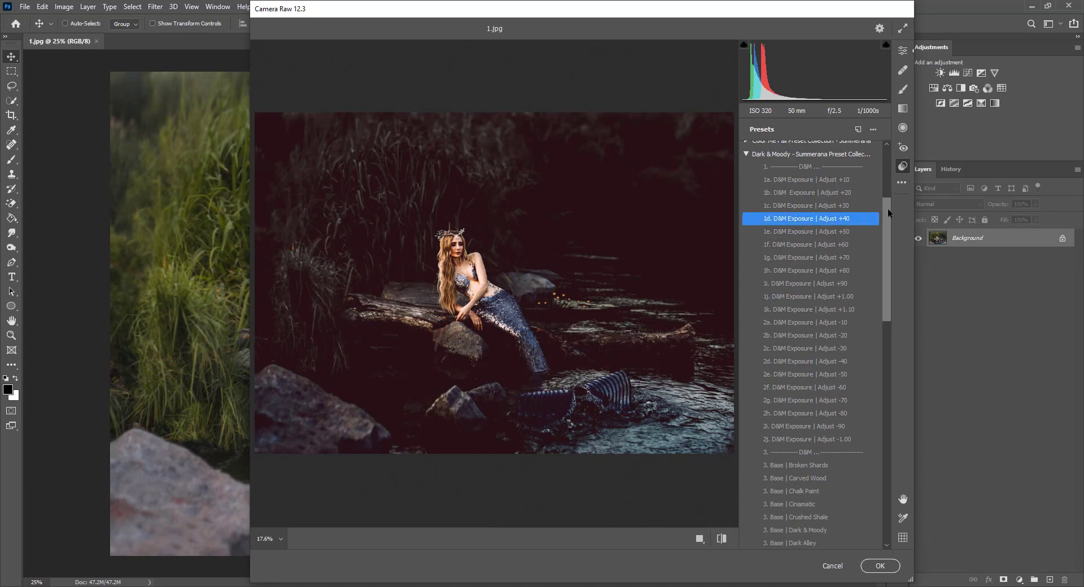
Step: Scroll down through the Dark & Moody presets, previewing the add-on looks
left_click_drag(888, 212, 872, 316)
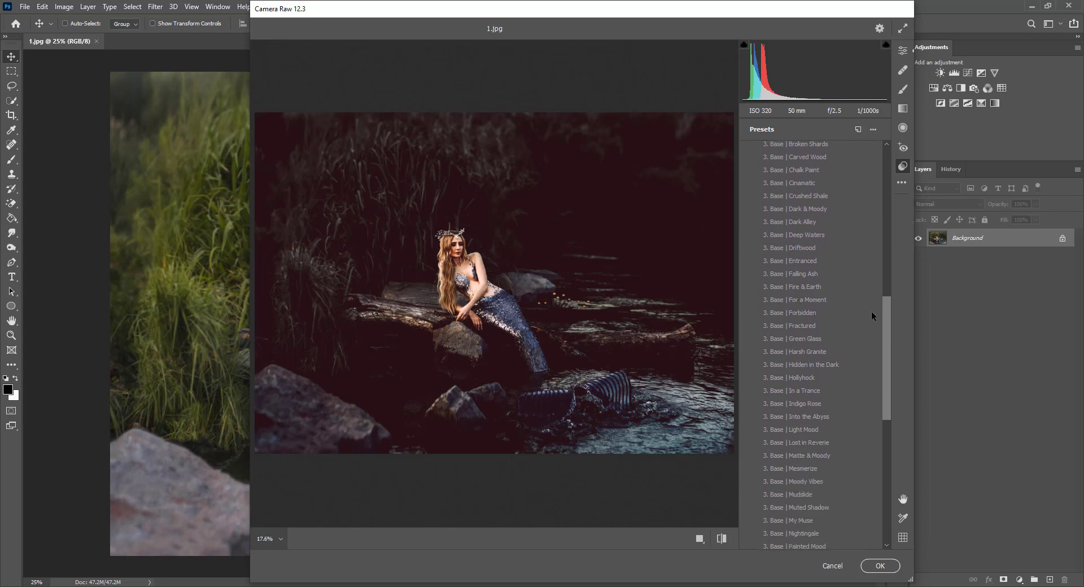
scroll(872, 317, "down", 3)
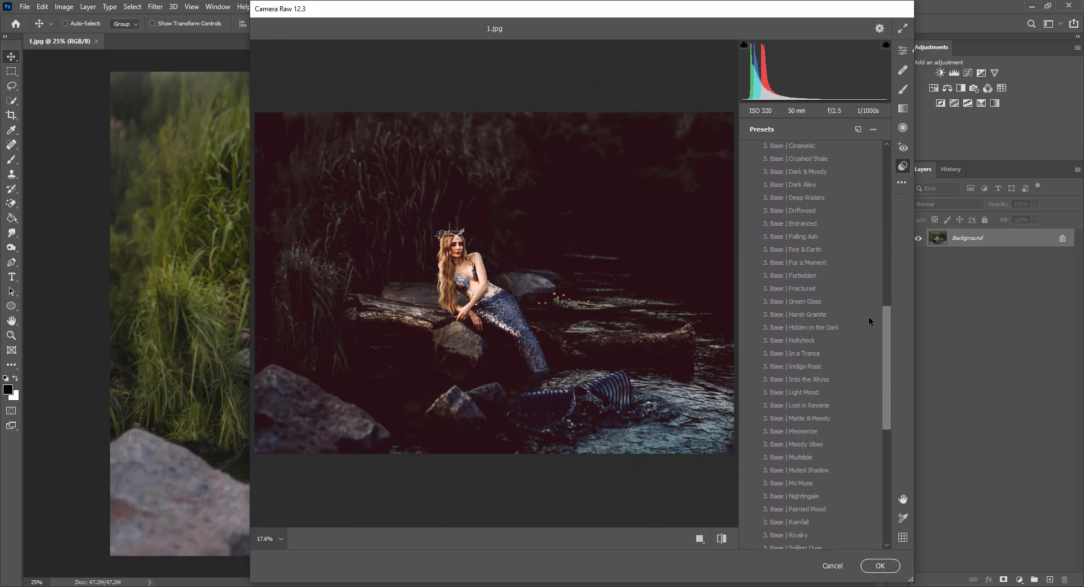
scroll(868, 321, "down", 3)
scroll(869, 336, "down", 6)
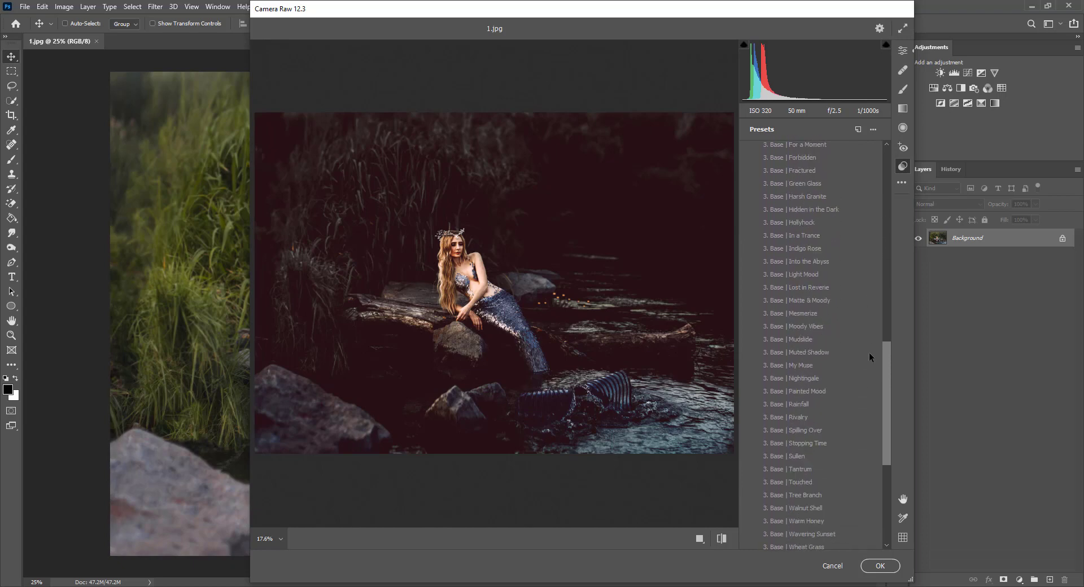
scroll(869, 355, "down", 4)
left_click(804, 300)
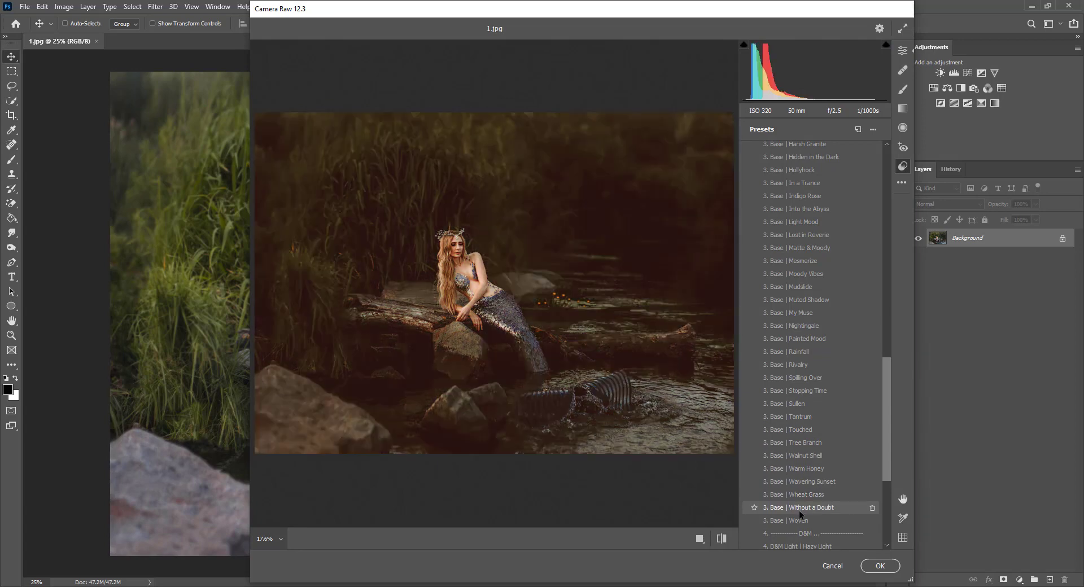
mouse_move(885, 439)
left_mouse_down()
mouse_move(887, 514)
mouse_move(889, 500)
left_mouse_up()
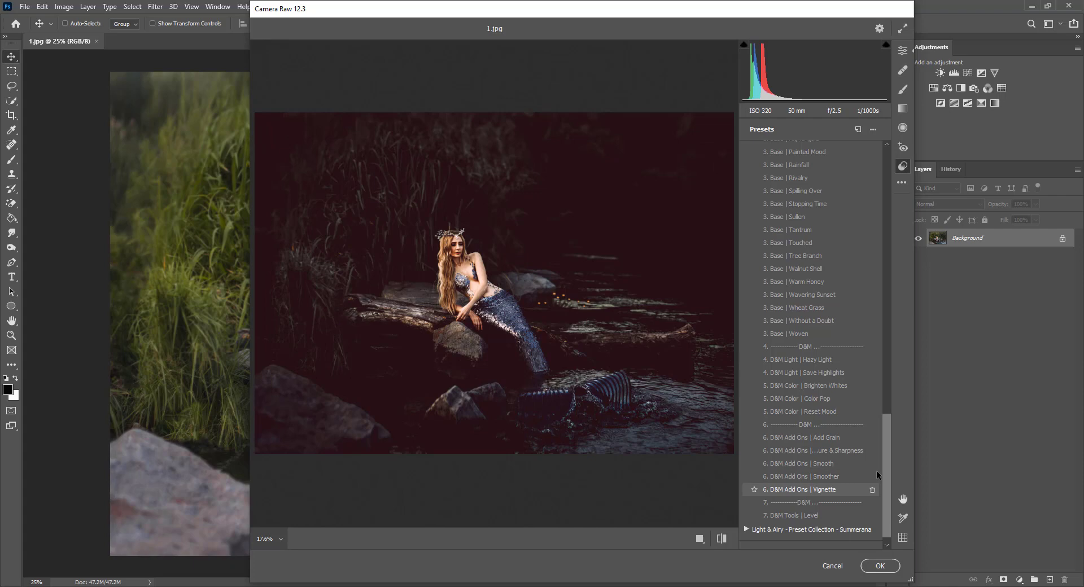
Step: Apply the 7. D&M Tools | Level preset and return to the top of the preset list
scroll(885, 463, "up", 1)
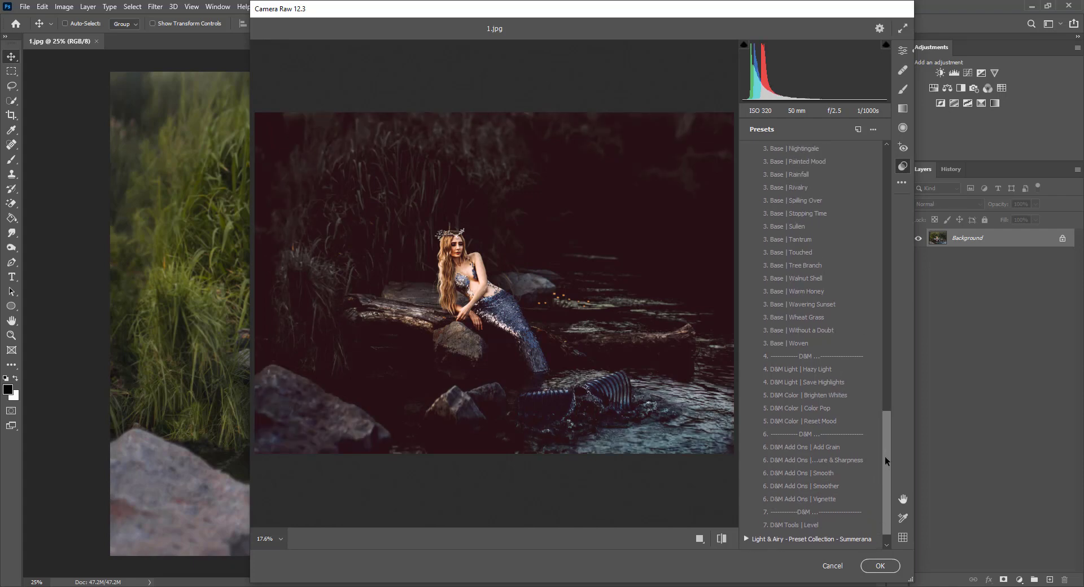
left_click(800, 523)
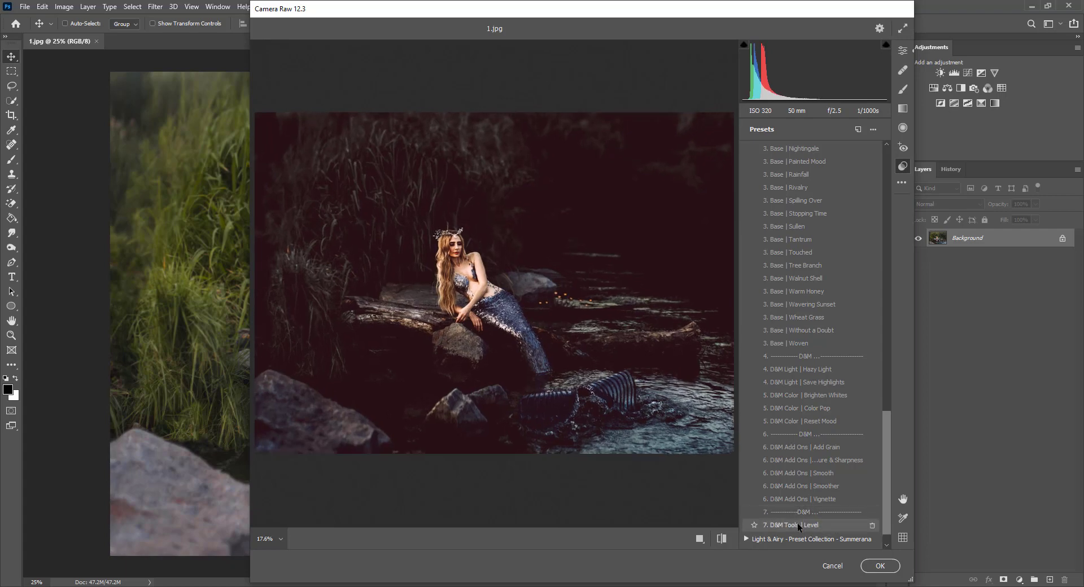
left_click_drag(888, 496, 903, 295)
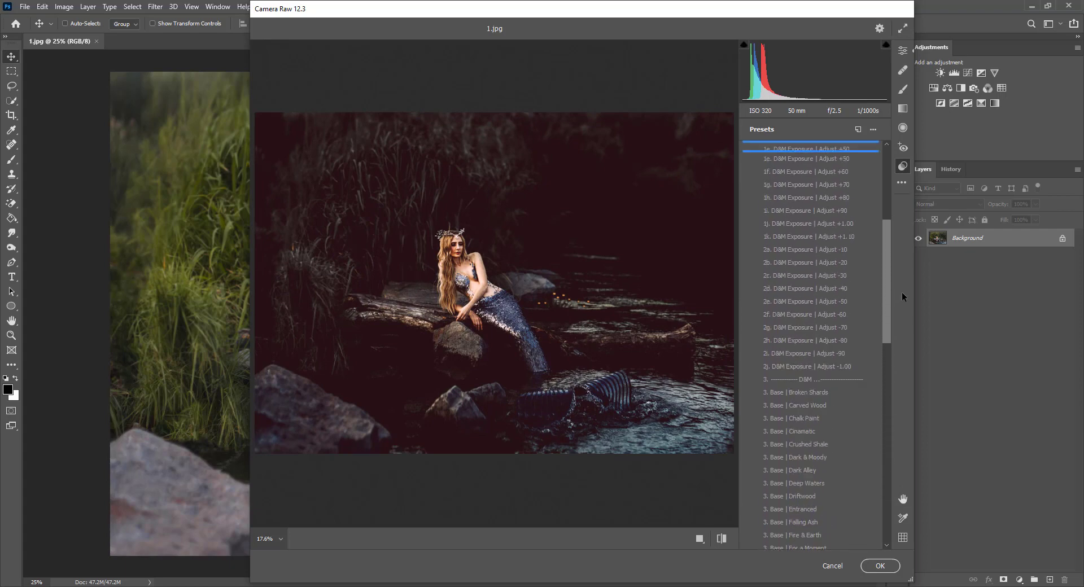
mouse_move(902, 297)
left_mouse_down()
mouse_move(881, 467)
mouse_move(881, 212)
left_mouse_up()
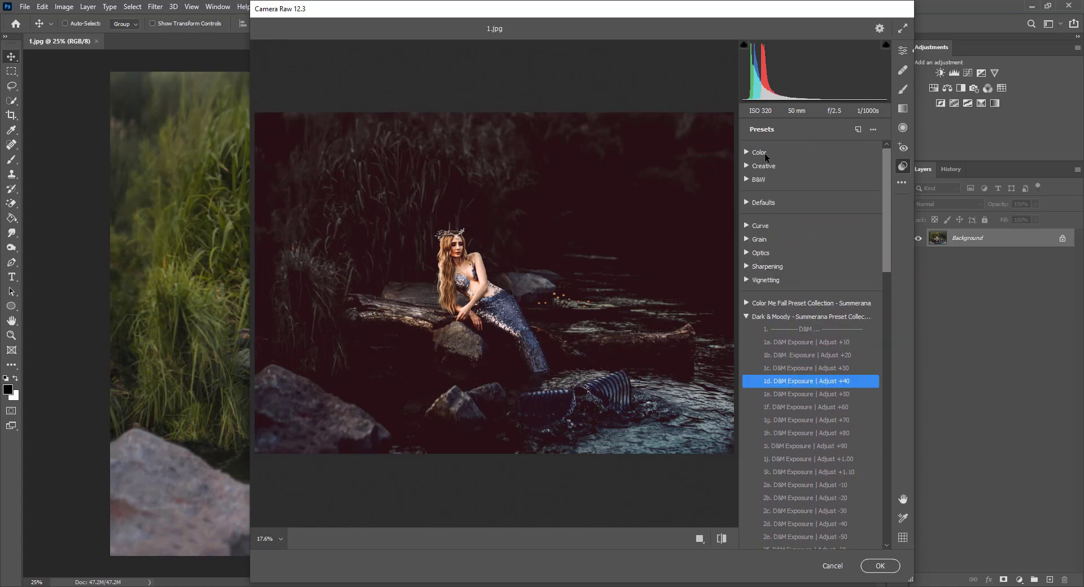
Step: Back in the basic tone settings, raise Exposure from +0.40 to +0.55
left_click(903, 50)
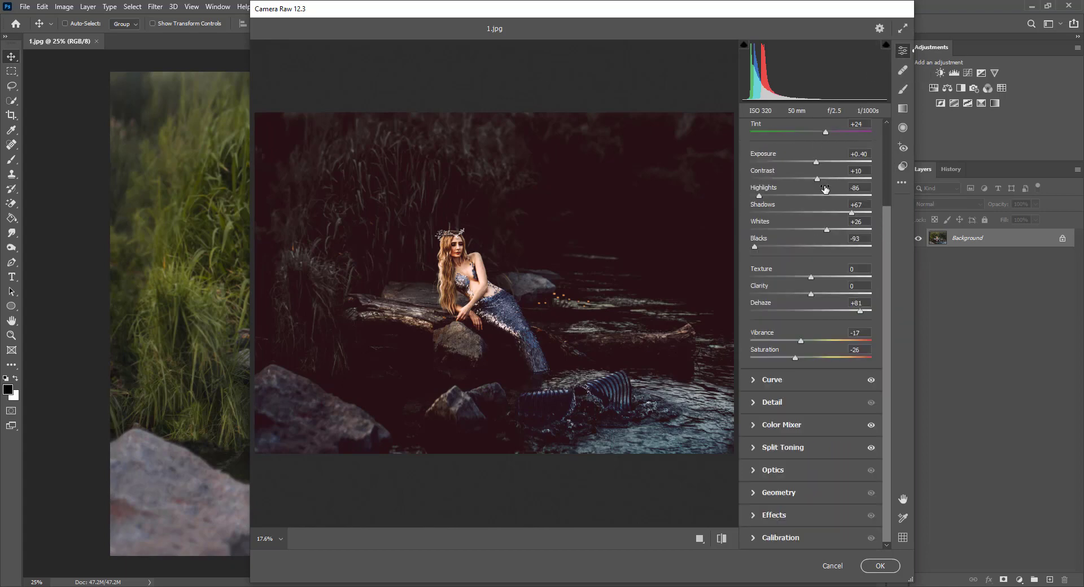
left_click(817, 164)
left_click_drag(818, 164, 820, 164)
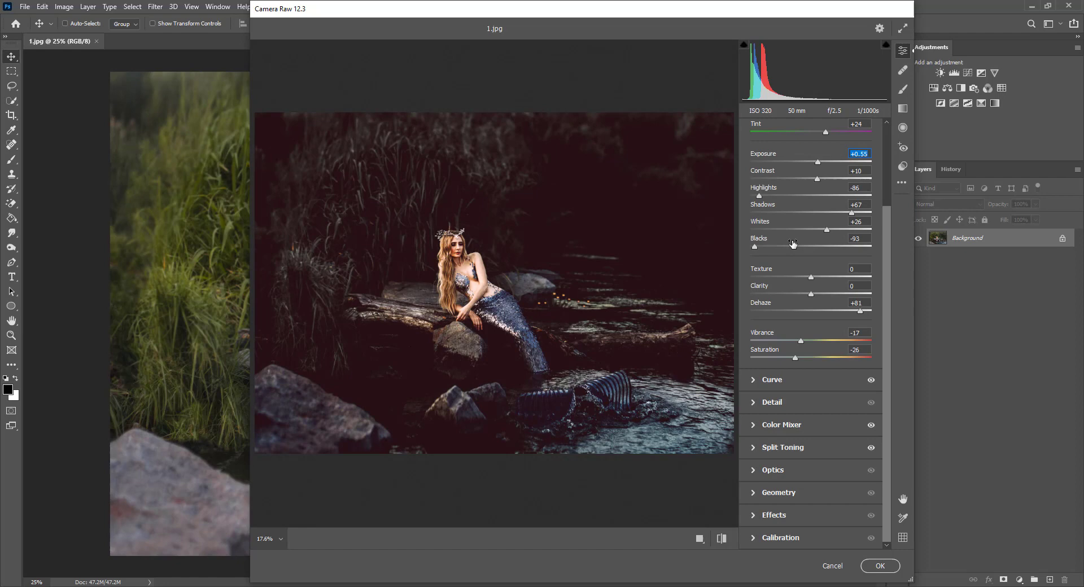
Step: Lower the Whites slightly to tame the bright water, and reveal the Detail settings
left_click(828, 229)
left_click_drag(831, 231, 826, 230)
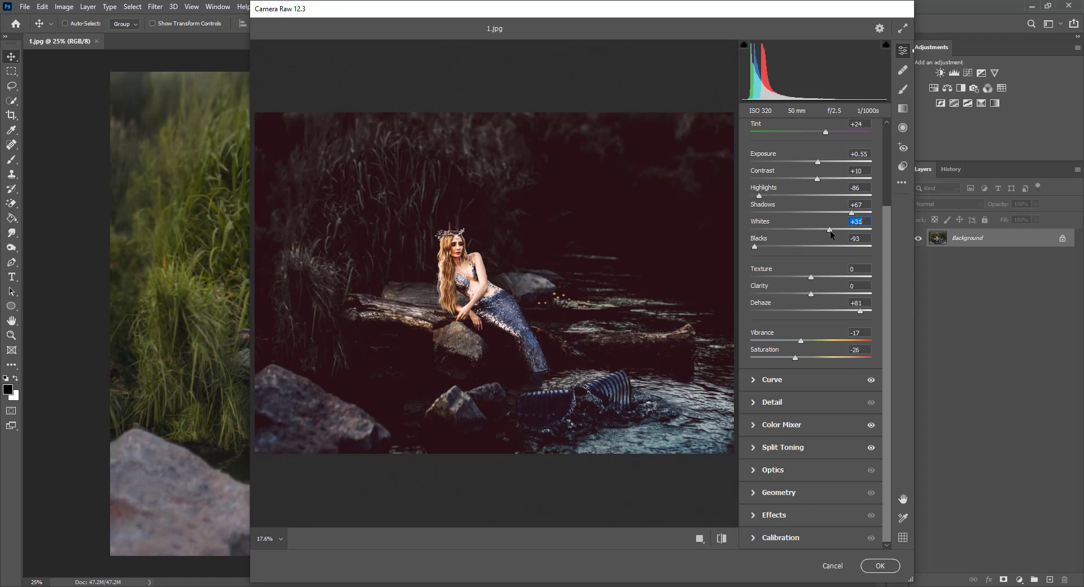
left_click_drag(829, 231, 828, 228)
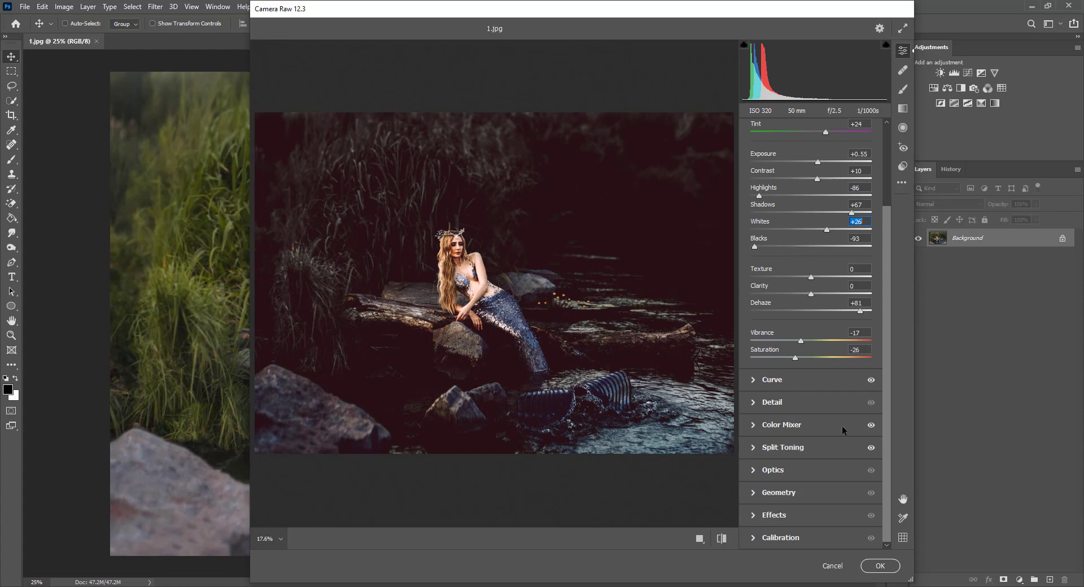
left_click(754, 407)
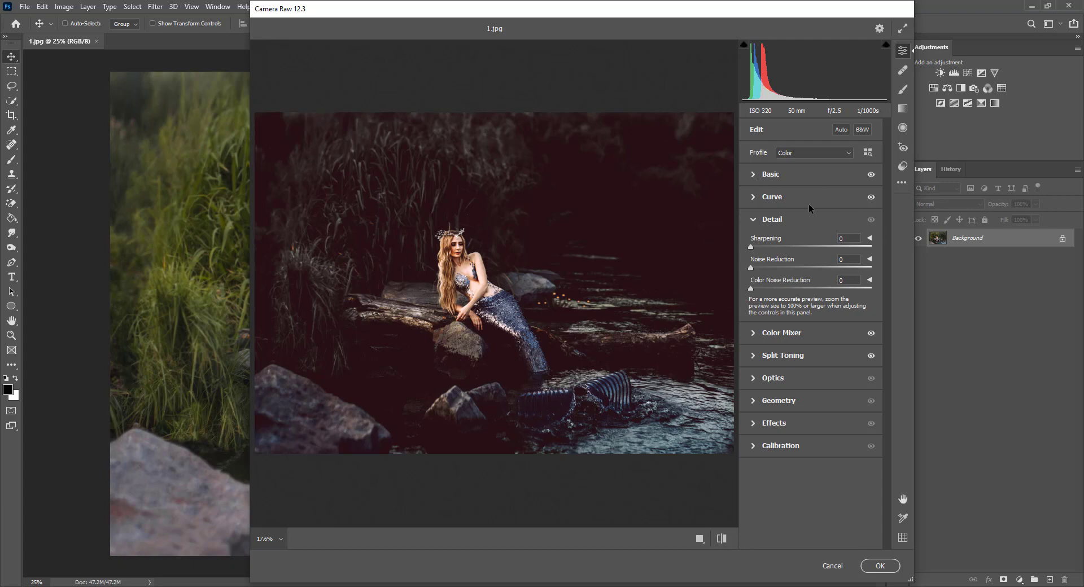
Step: Sample white balance from several photo spots until Temperature is +5 and Tint +1
left_click(755, 175)
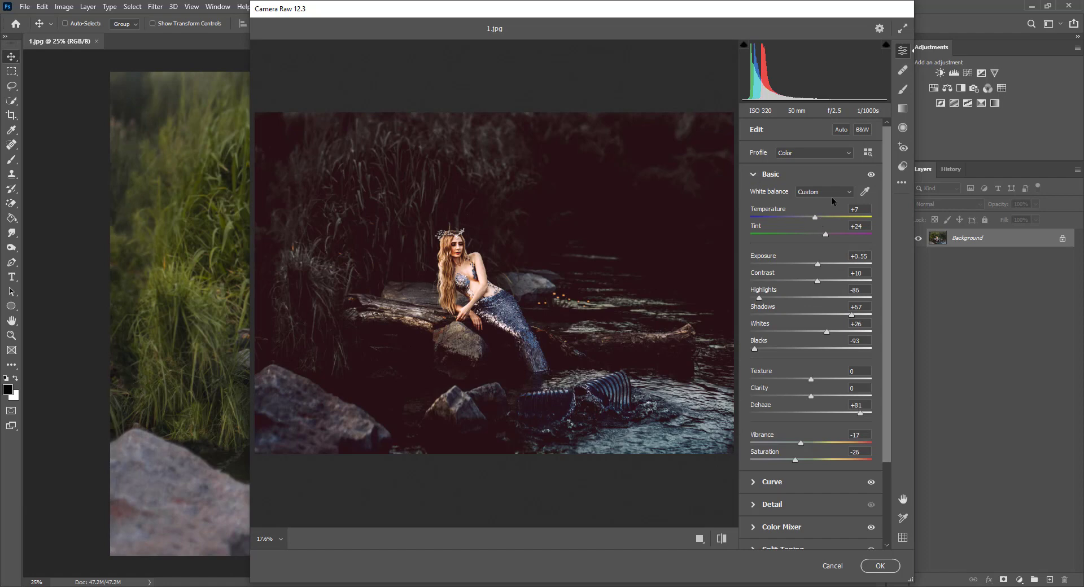
left_click(865, 192)
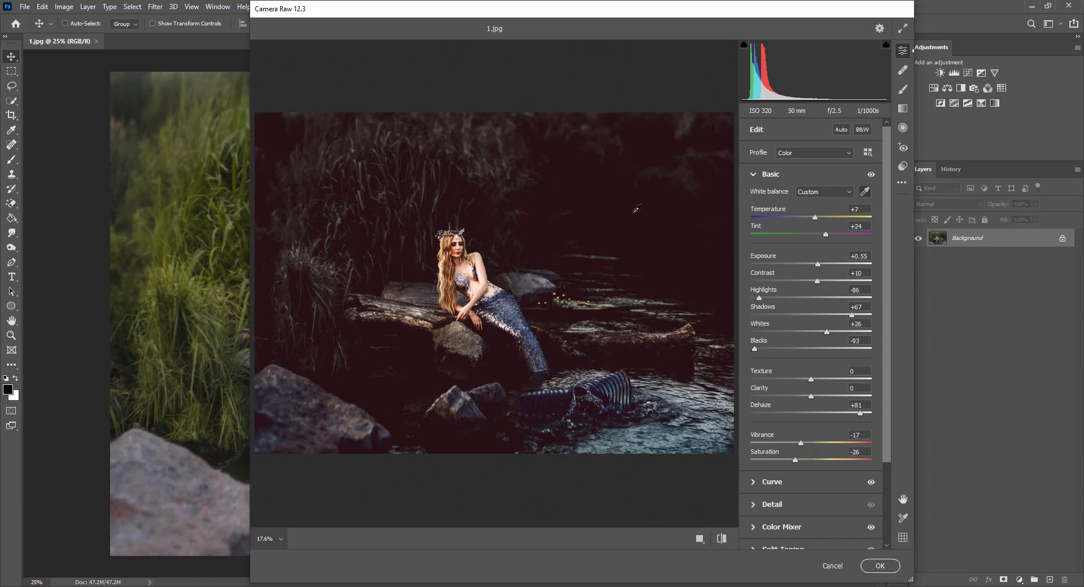
left_click(473, 263)
left_click(528, 276)
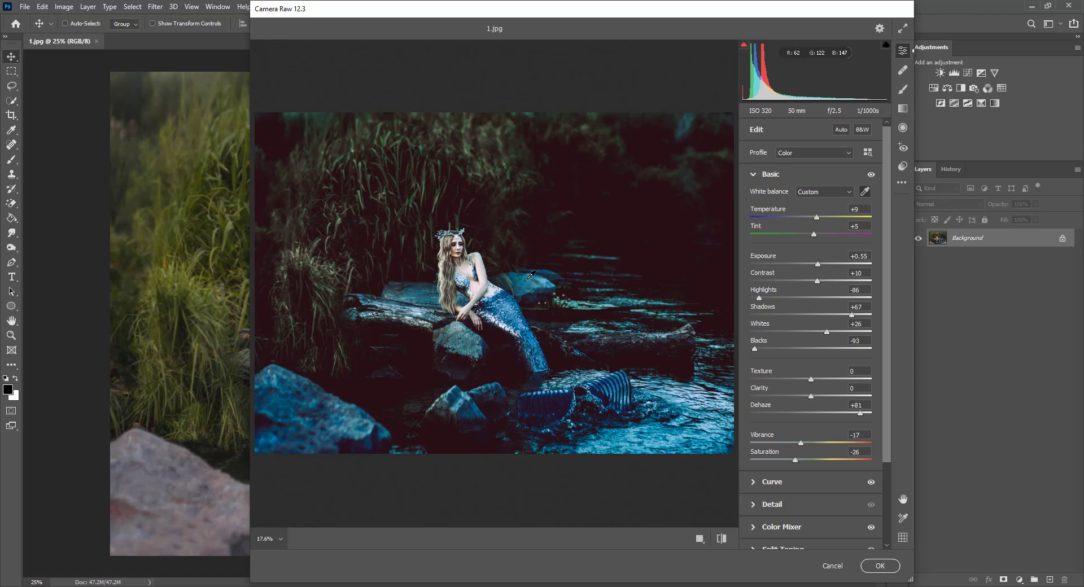
left_click(424, 303)
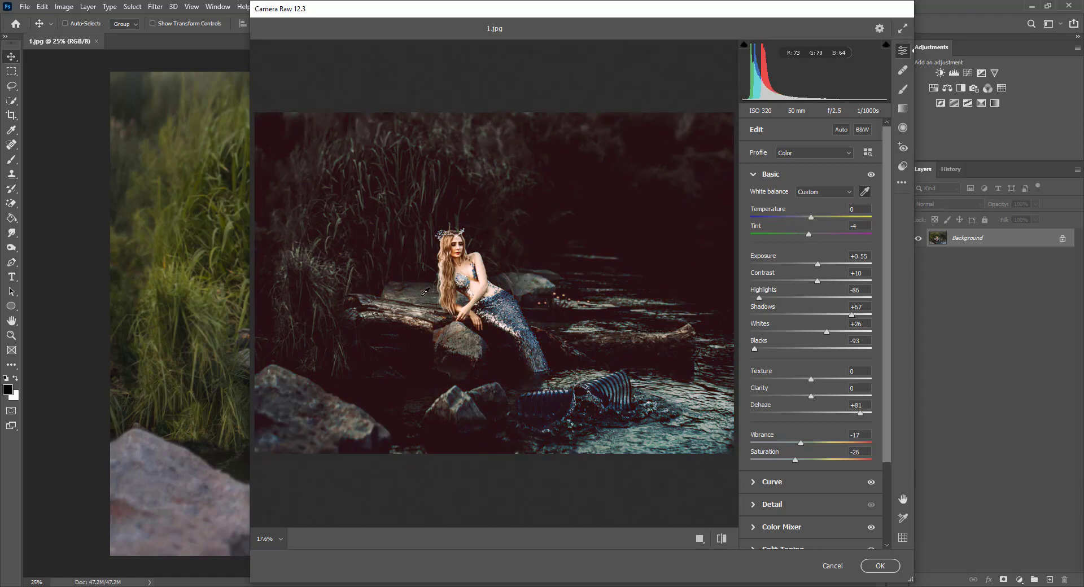
left_click(407, 306)
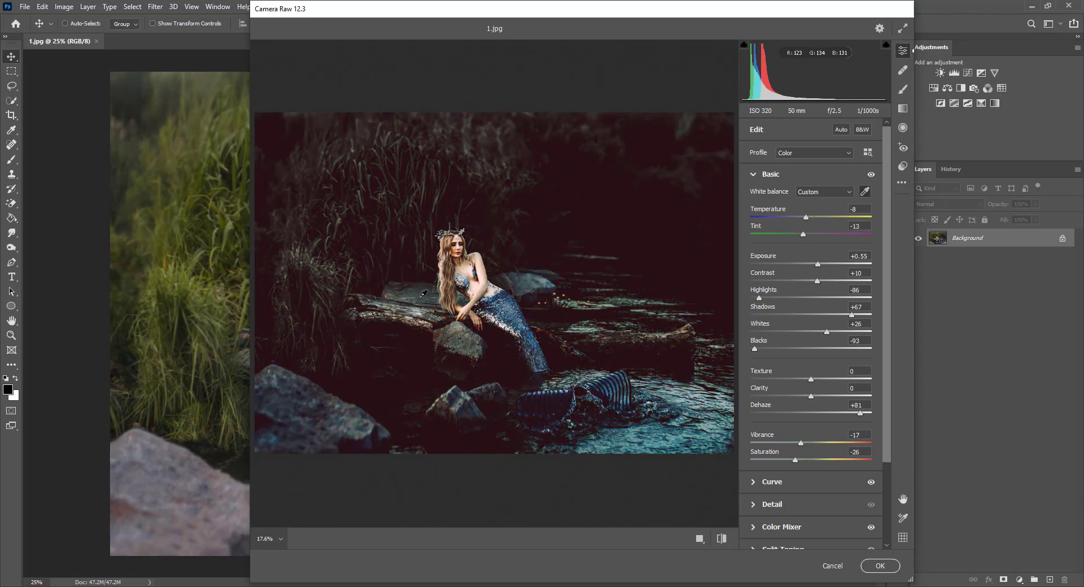
left_click(423, 293)
left_click(542, 283)
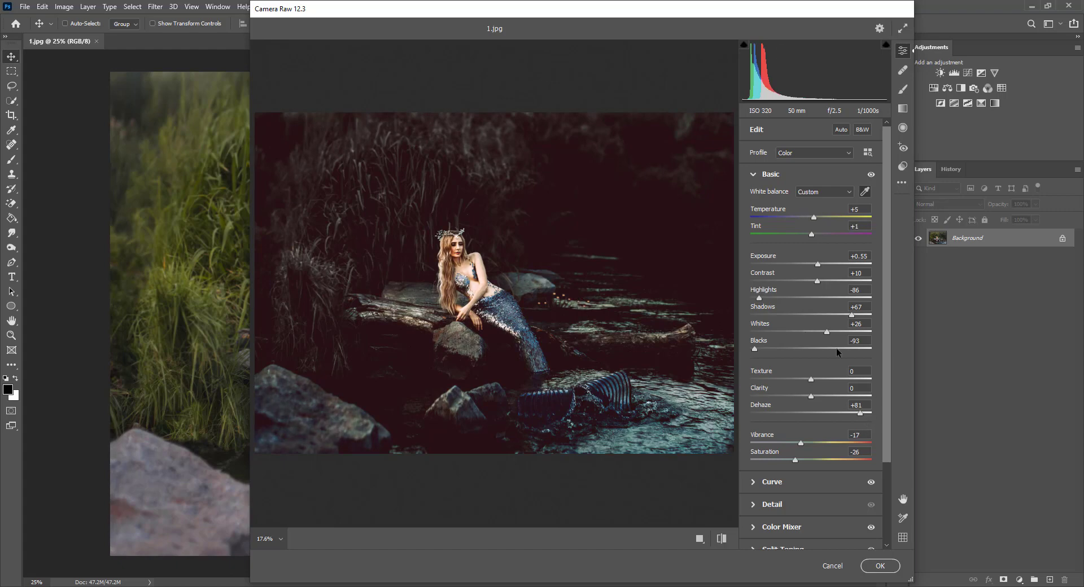
scroll(886, 310, "down", 1)
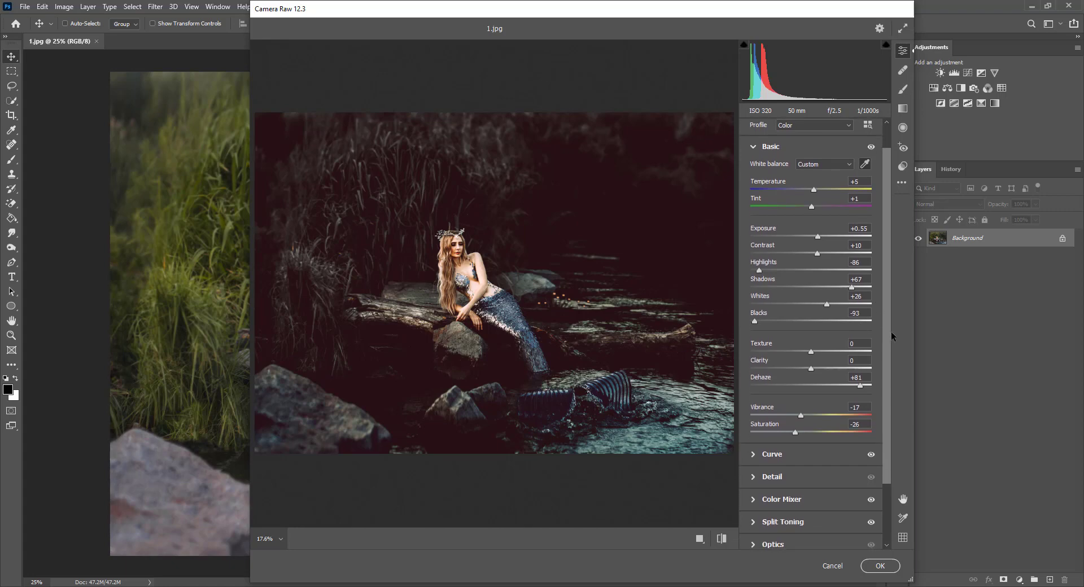
scroll(890, 325, "up", 1)
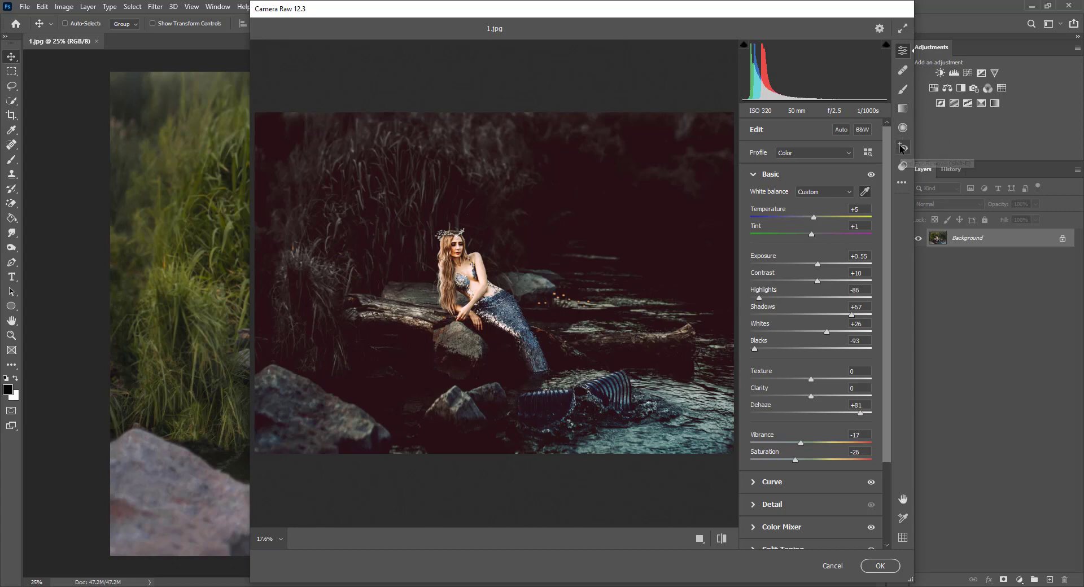
Step: Apply the Dark & Moody preset '3. Base | Forbidden' from the Presets list
left_click(902, 166)
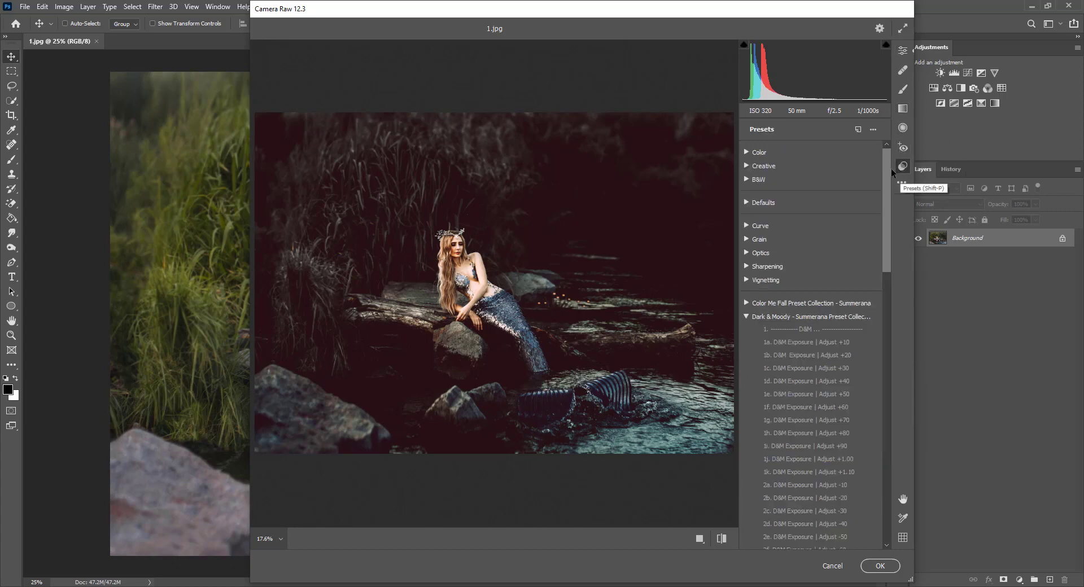
scroll(876, 211, "down", 3)
scroll(877, 221, "down", 2)
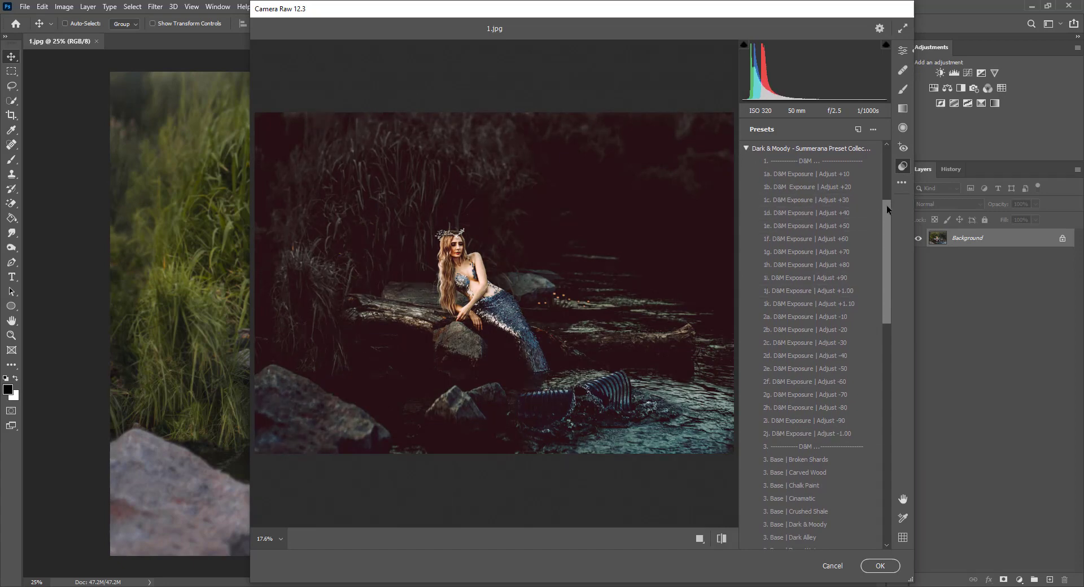
left_click_drag(886, 205, 886, 298)
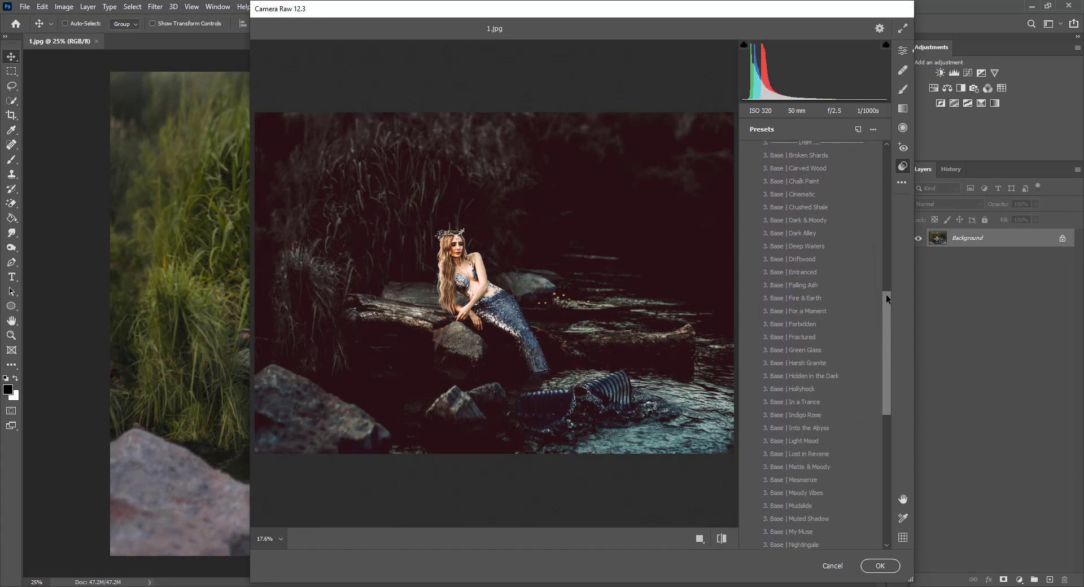
left_click_drag(886, 296, 886, 298)
left_click(874, 316)
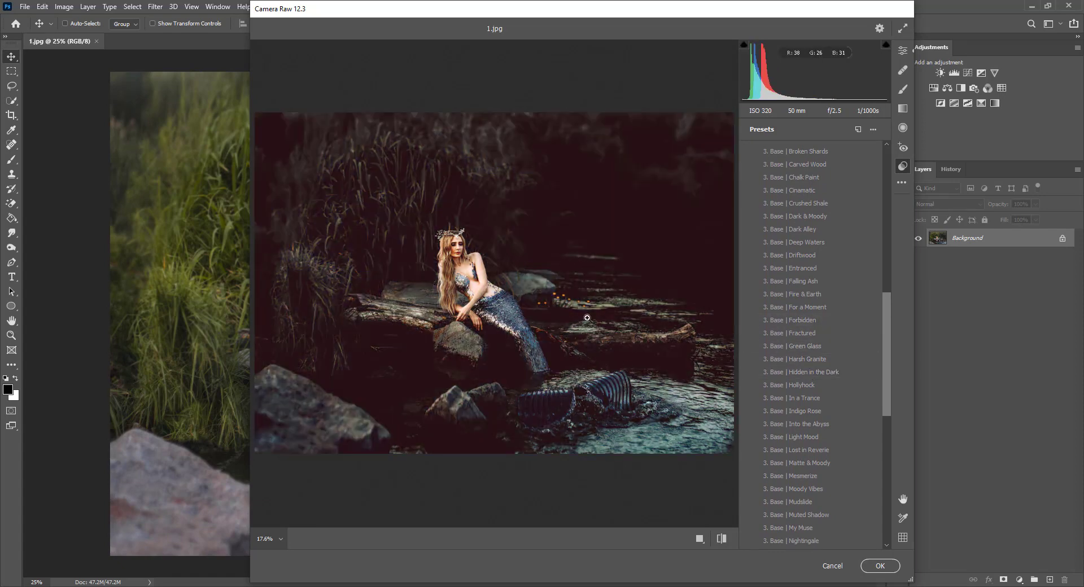
Step: Commit the Camera Raw edit and compare it against the original in History
left_click(878, 570)
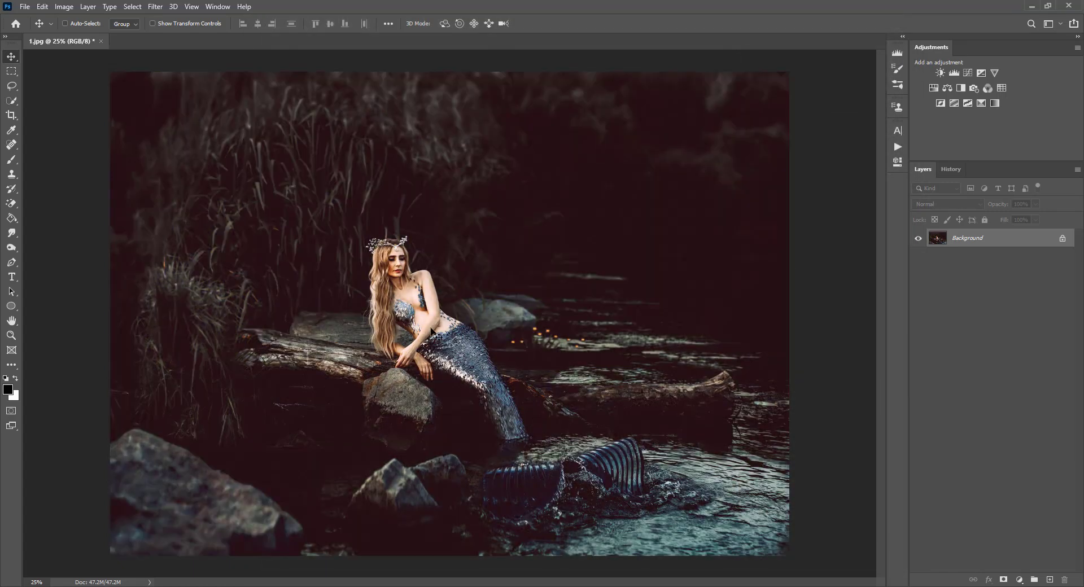
left_click(952, 169)
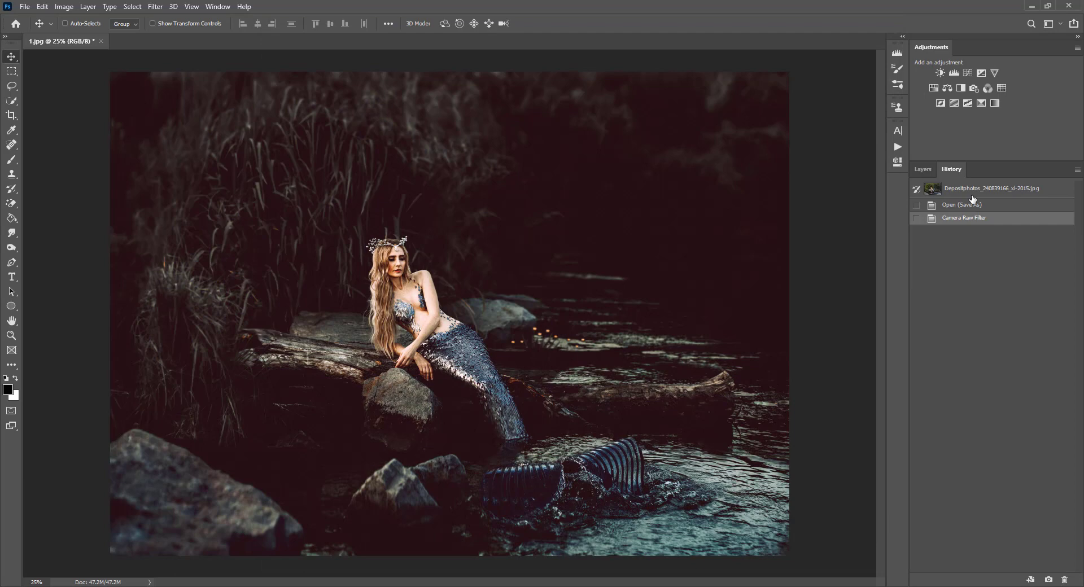
left_click(966, 192)
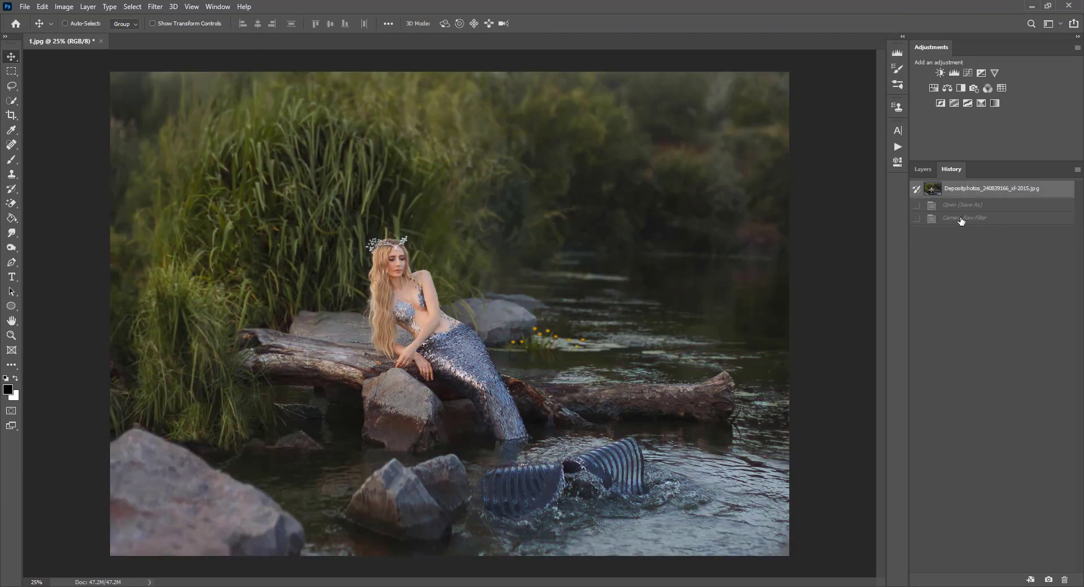
left_click(962, 219)
left_click(924, 169)
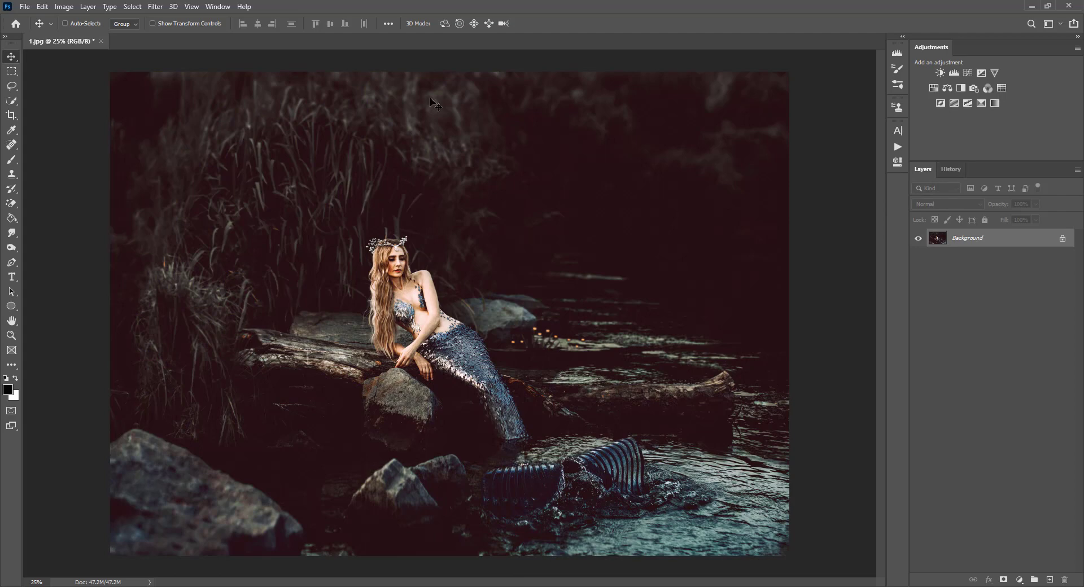
Step: Browse the Window and File menus, closing both without choosing anything
left_click(221, 6)
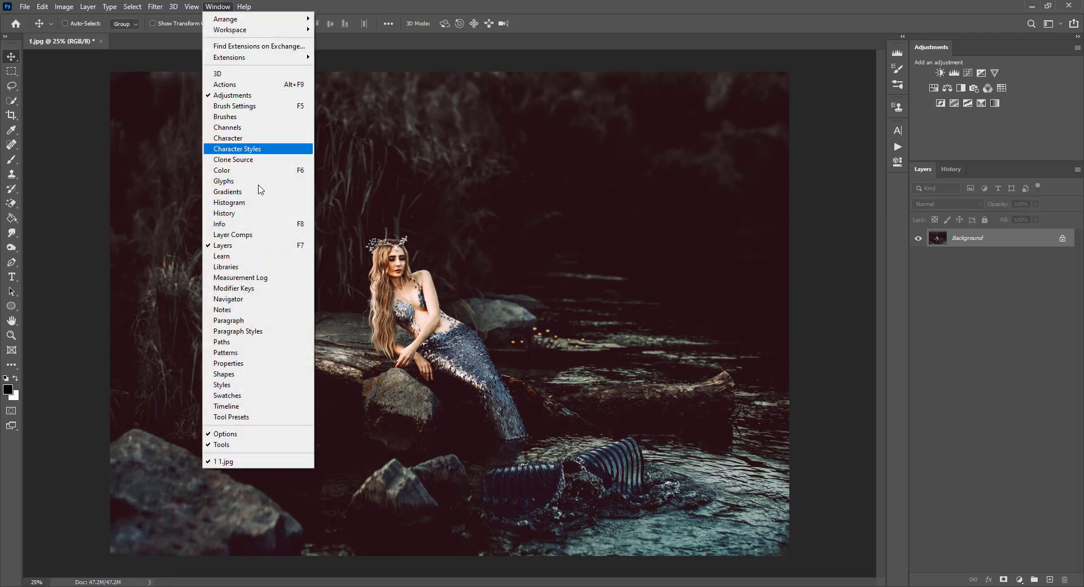
left_click(967, 244)
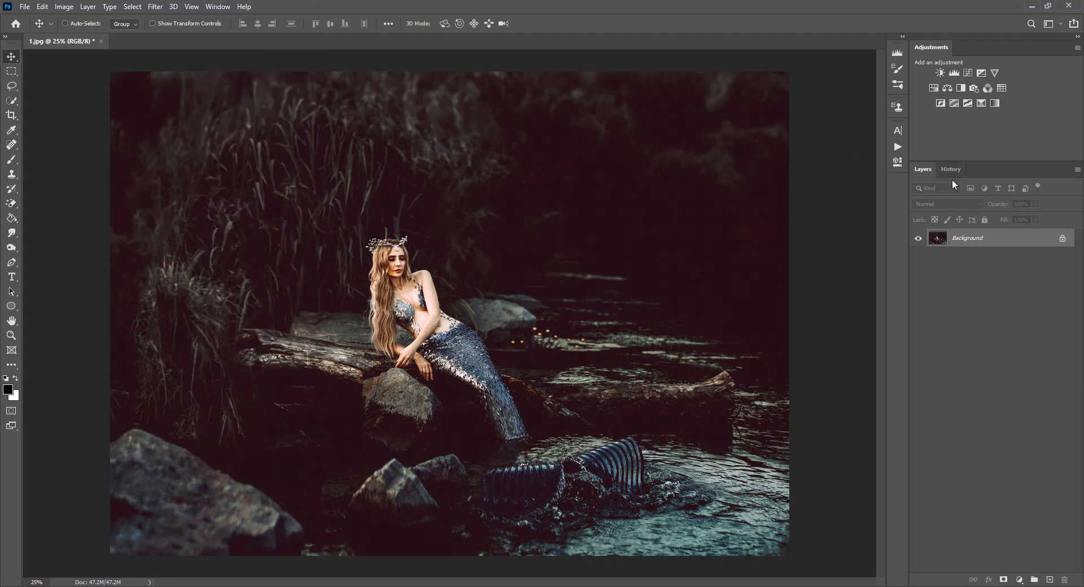
left_click(25, 6)
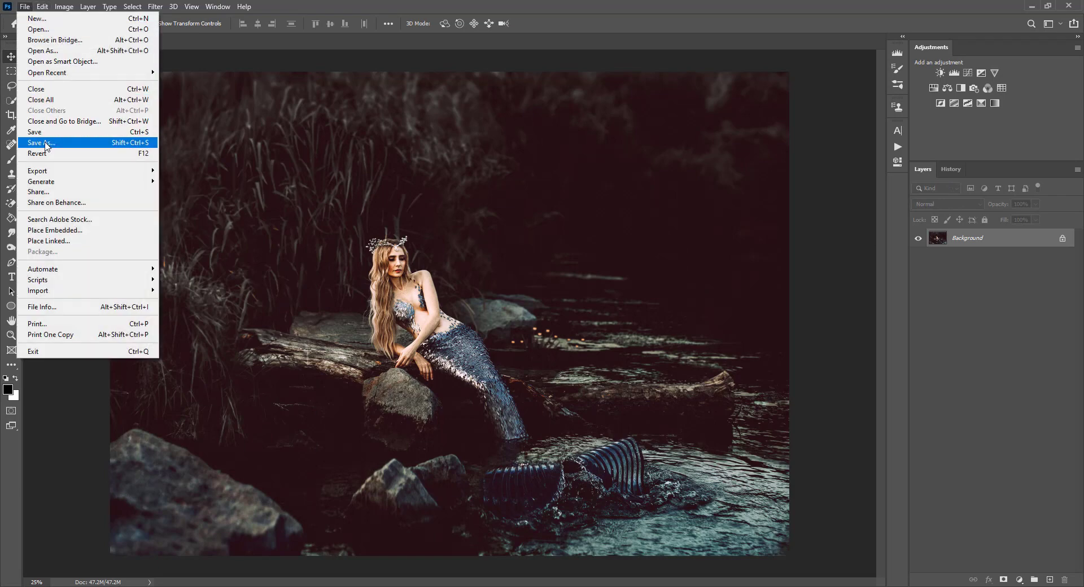
left_click(800, 201)
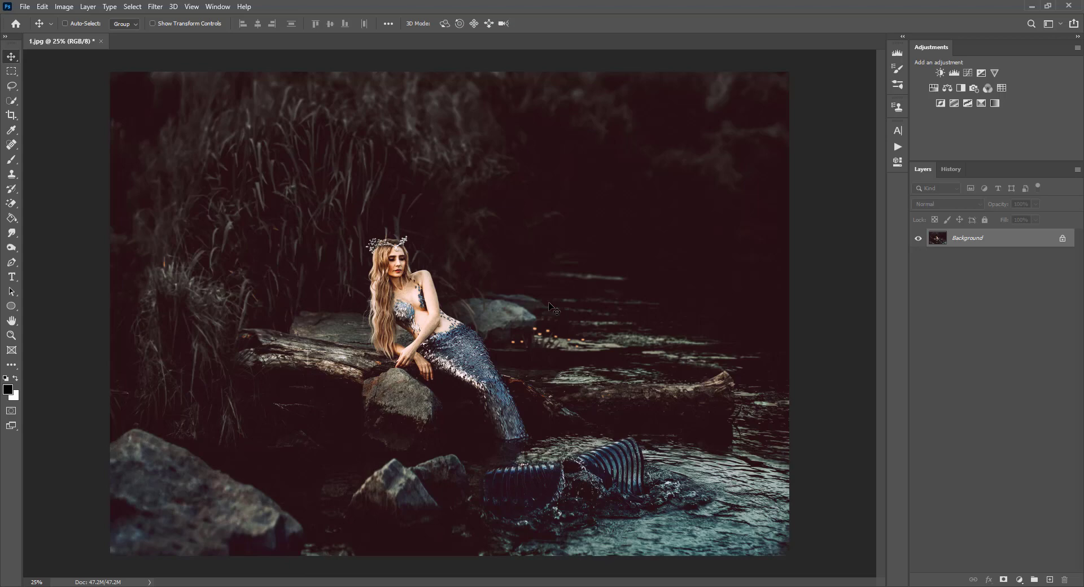